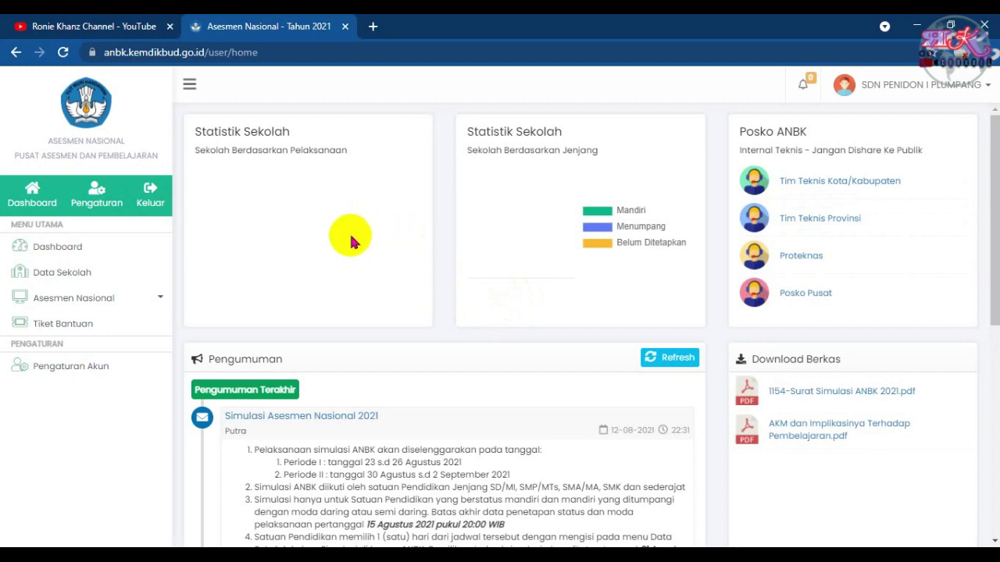
- Read the Simulasi Asesmen Nasional 2021 and Apa Itu Asesmen Nasional announcements on the dashboard, and dismiss the Windows Security notification
scroll(351, 242, "down", 2)
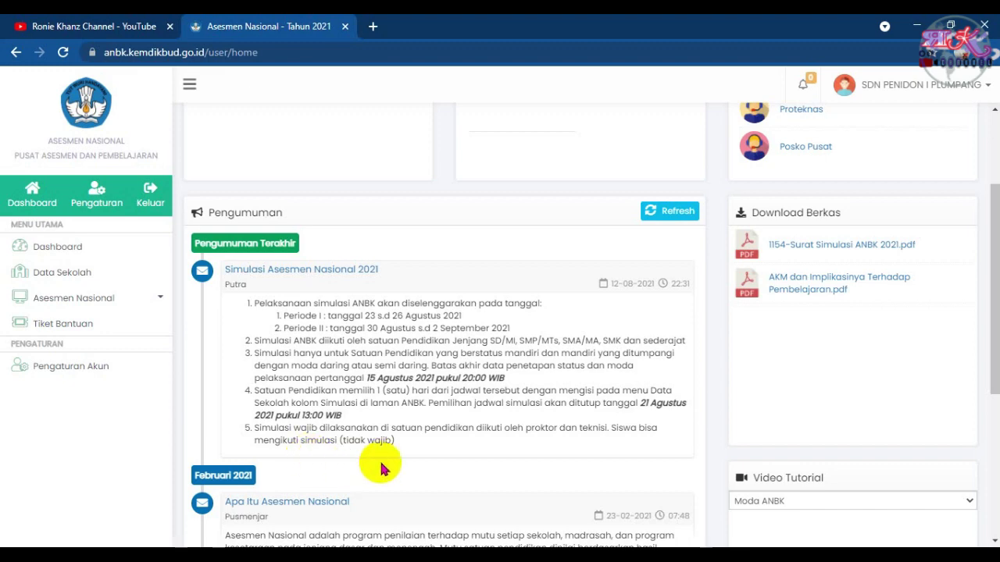
scroll(403, 462, "down", 2)
scroll(399, 438, "down", 1)
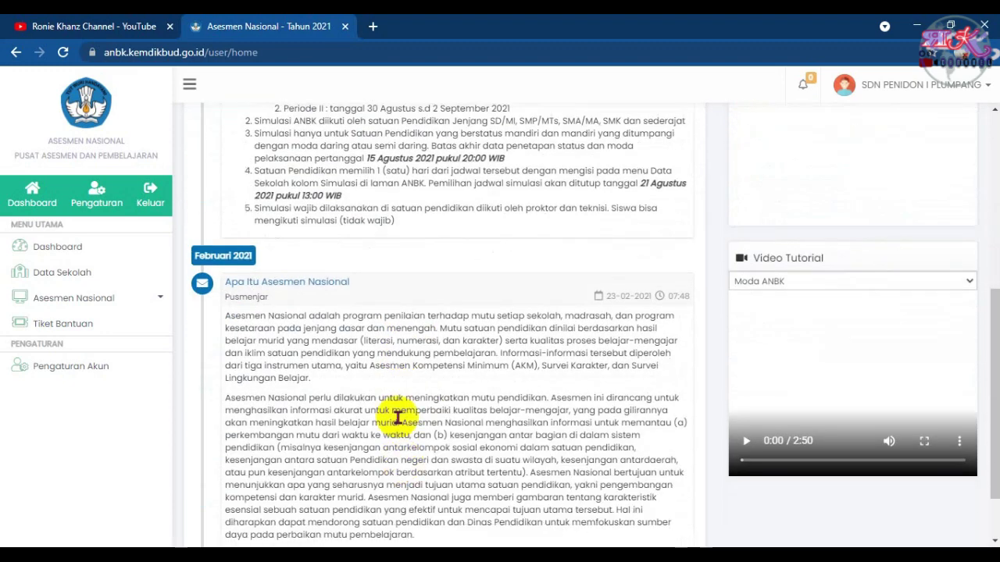
scroll(357, 350, "down", 1)
scroll(369, 389, "up", 6)
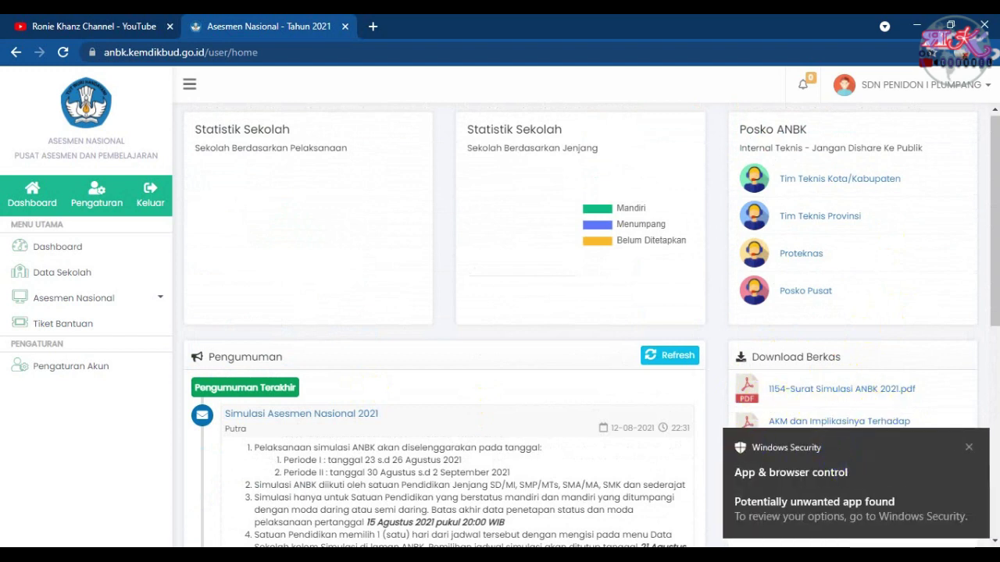
left_click(967, 446)
scroll(206, 317, "down", 3)
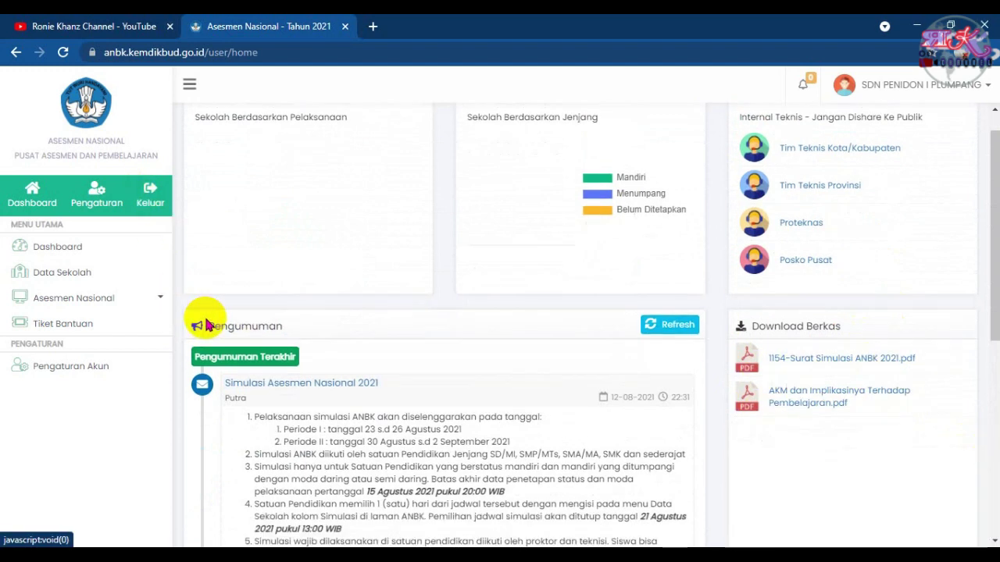
- Open Data Sekolah and review the school's Identitas, Tim Teknis and Infrastruktur information
left_click(75, 281)
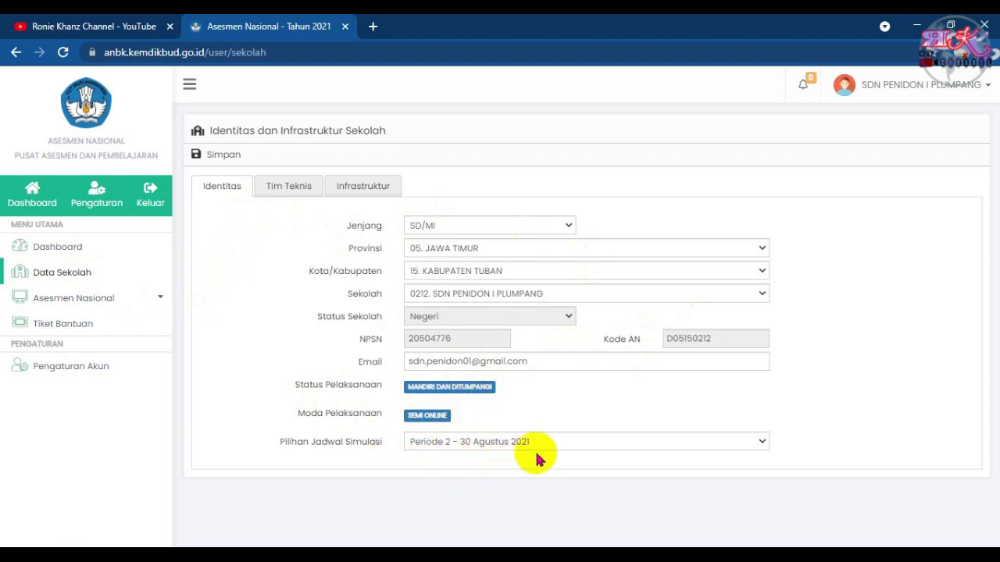
left_click(288, 185)
left_click(364, 189)
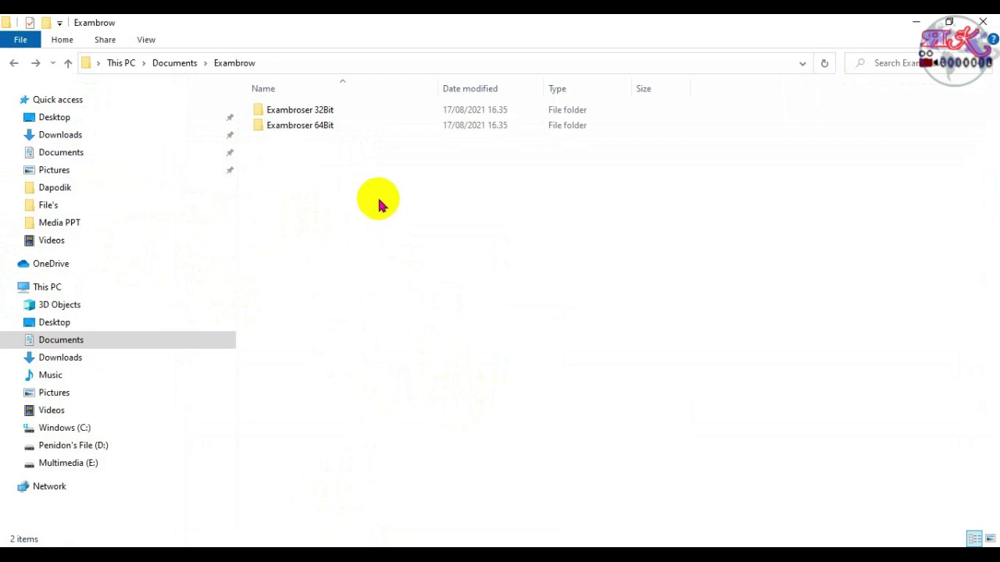
- Switch to File Explorer's Exambrow folder and check the computer's system type in the This PC properties
left_click(324, 132)
left_click(326, 118)
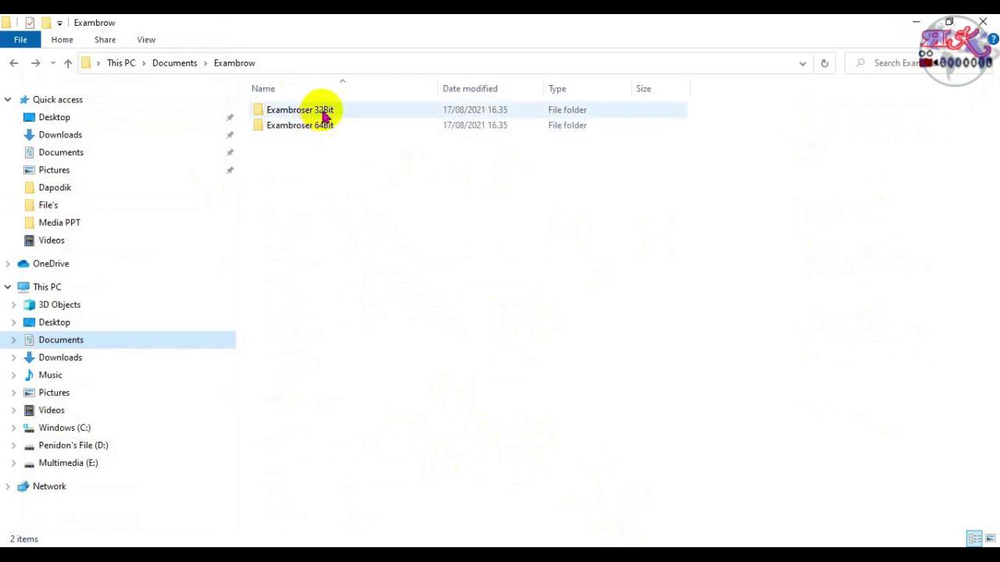
right_click(60, 292)
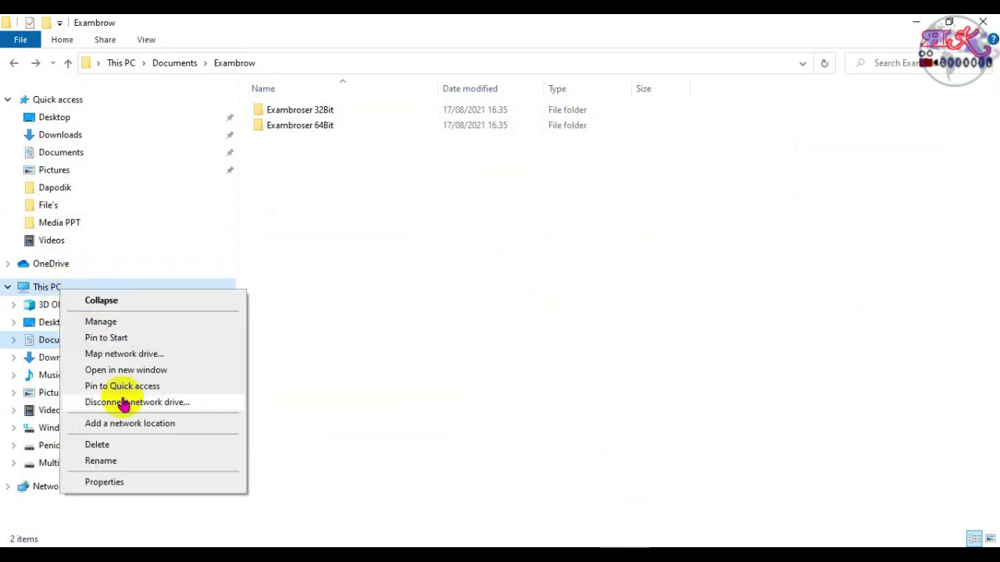
left_click(142, 485)
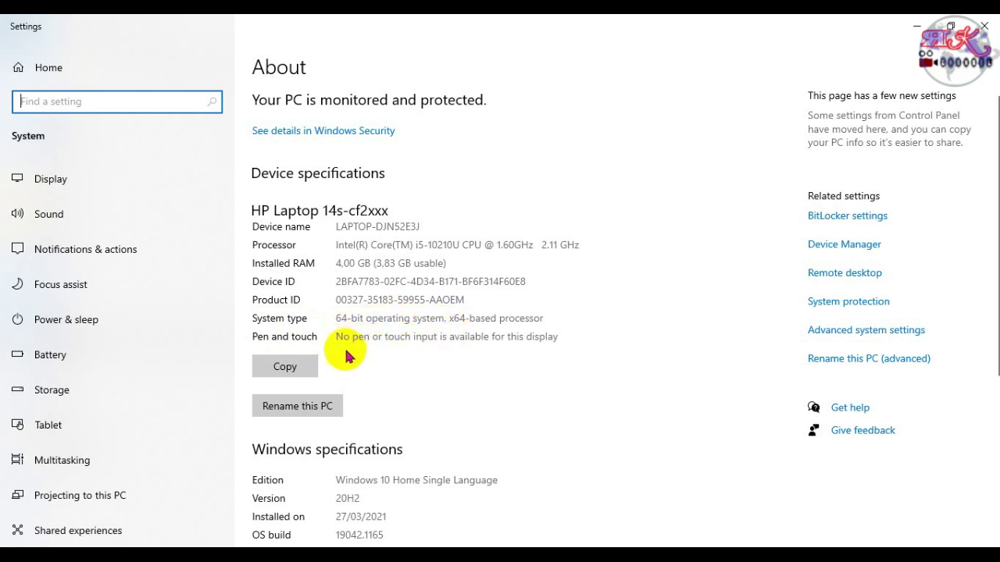
left_click_drag(341, 319, 412, 317)
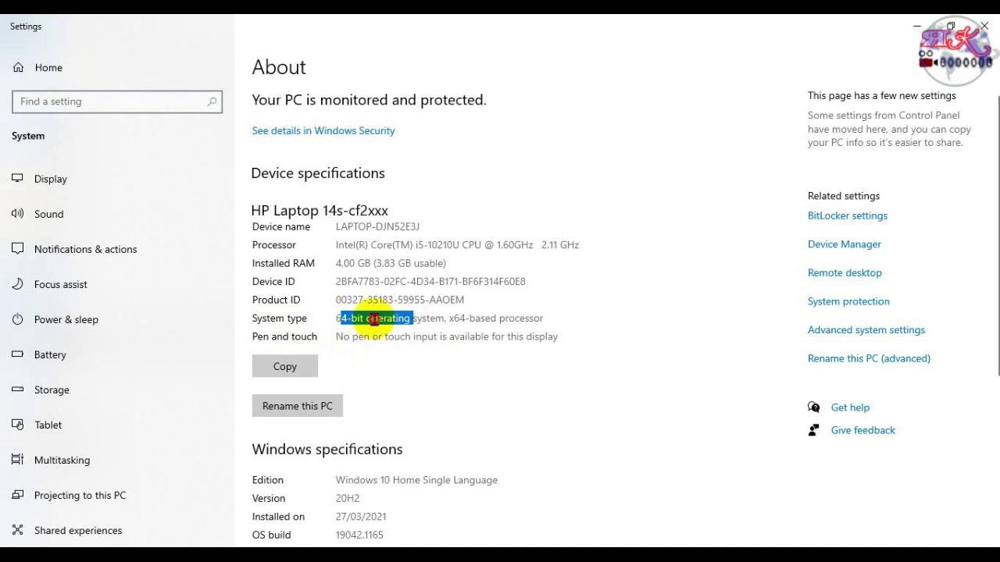
left_click(984, 25)
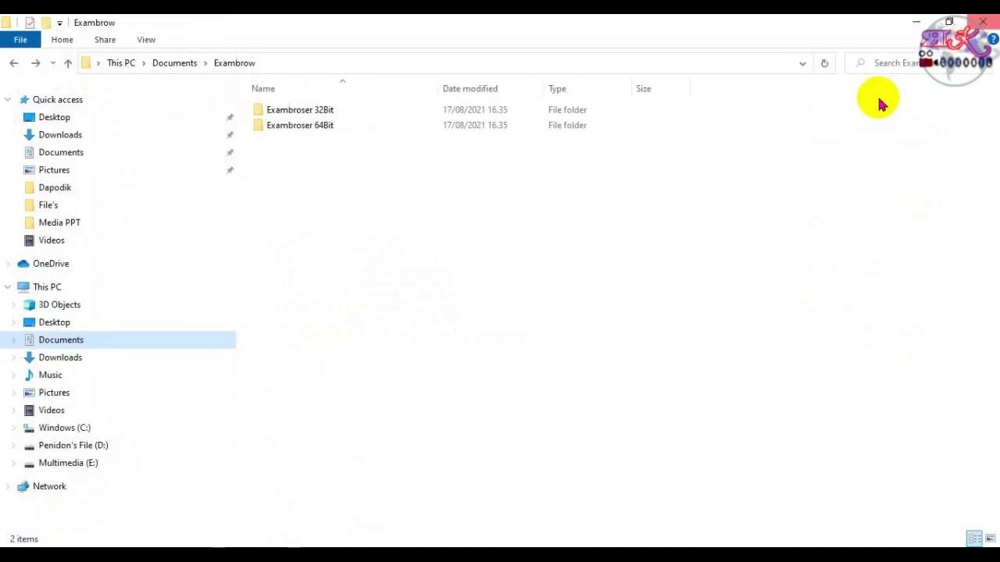
- Open the Exambroser 64Bit folder and extract the ProktorBrowser_20.1014_64Bit archive directly into it
left_click(291, 131)
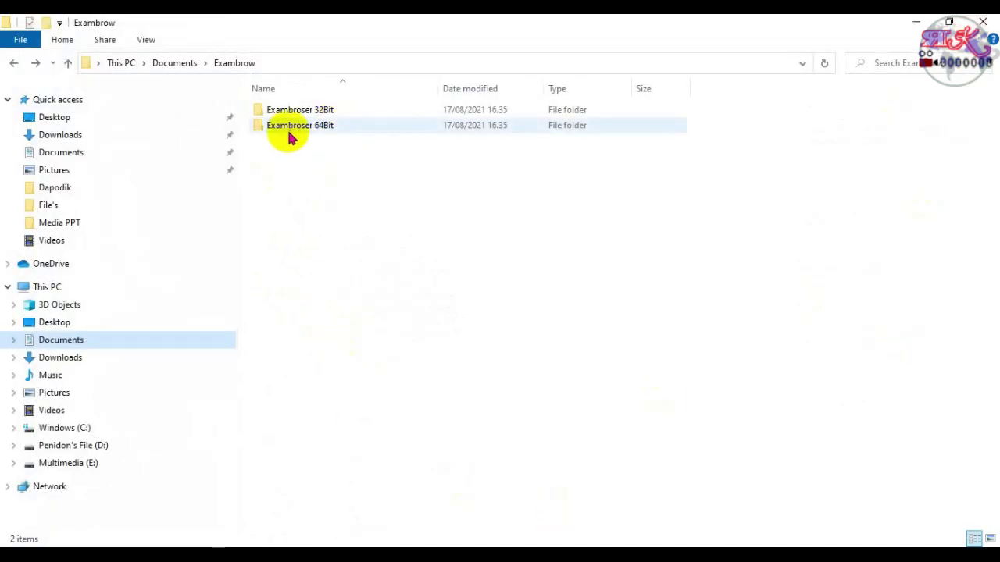
double_click(290, 134)
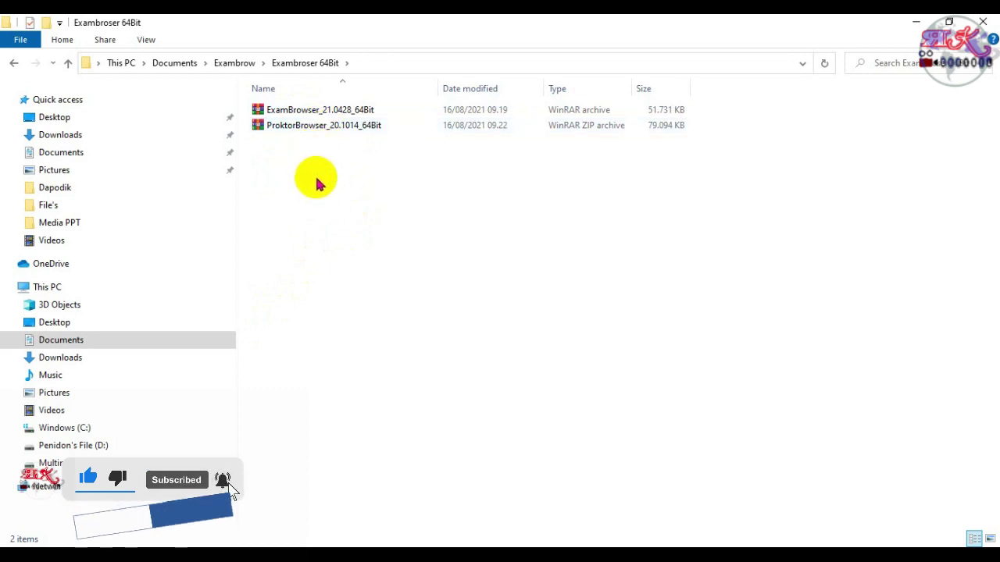
left_click(311, 131)
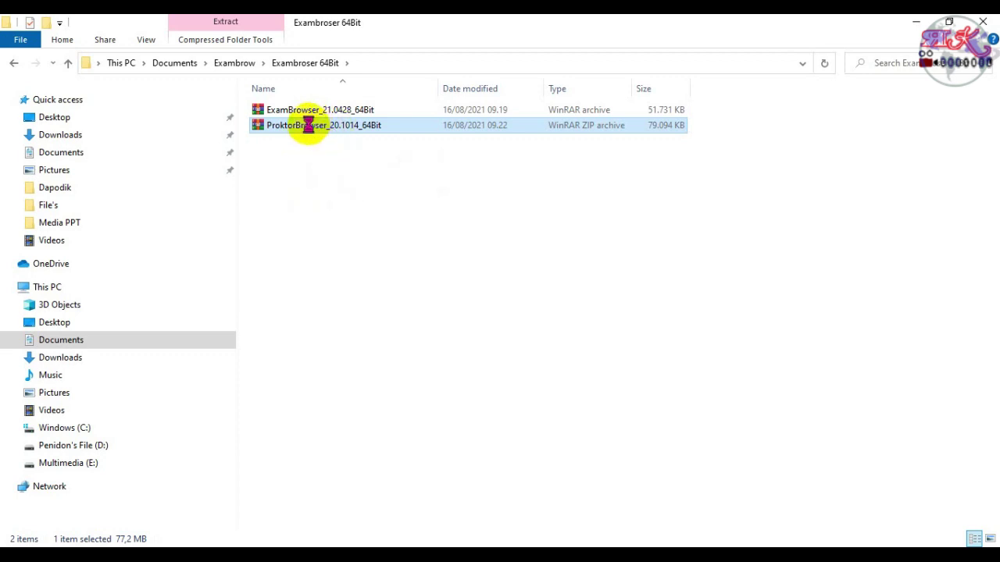
right_click(308, 126)
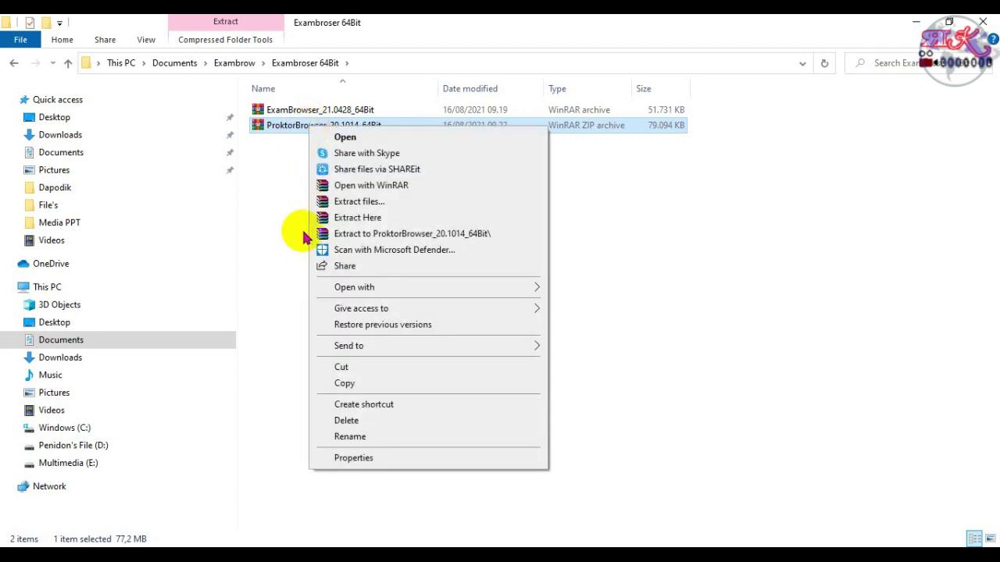
left_click(346, 219)
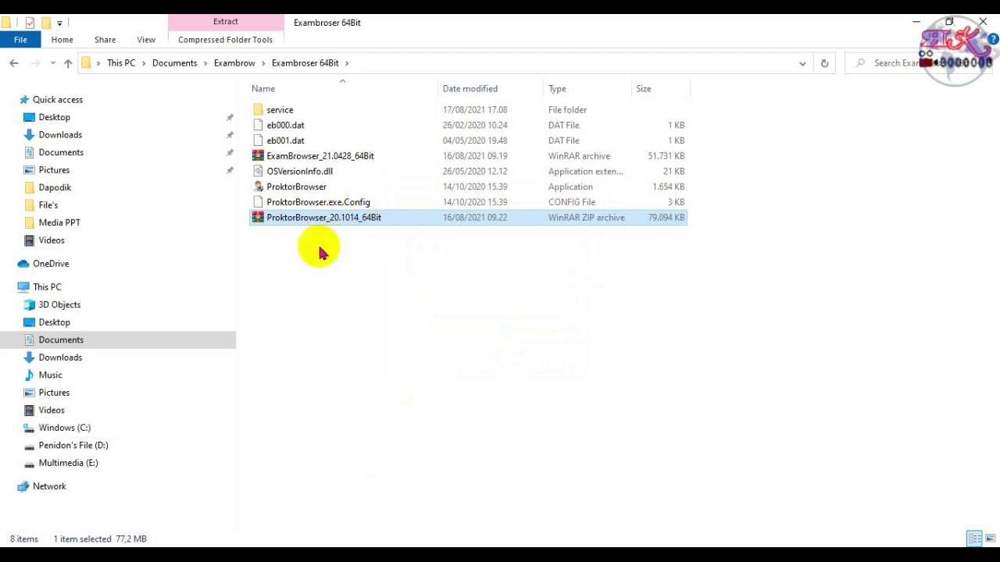
- Launch the ProktorBrowser application as administrator and run it from its system check window
left_click(277, 193)
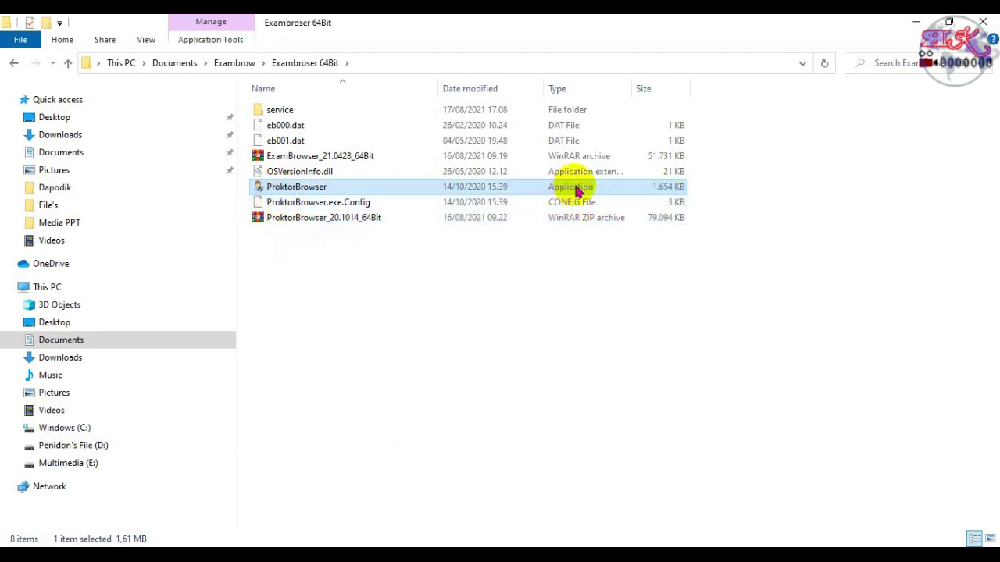
double_click(294, 192)
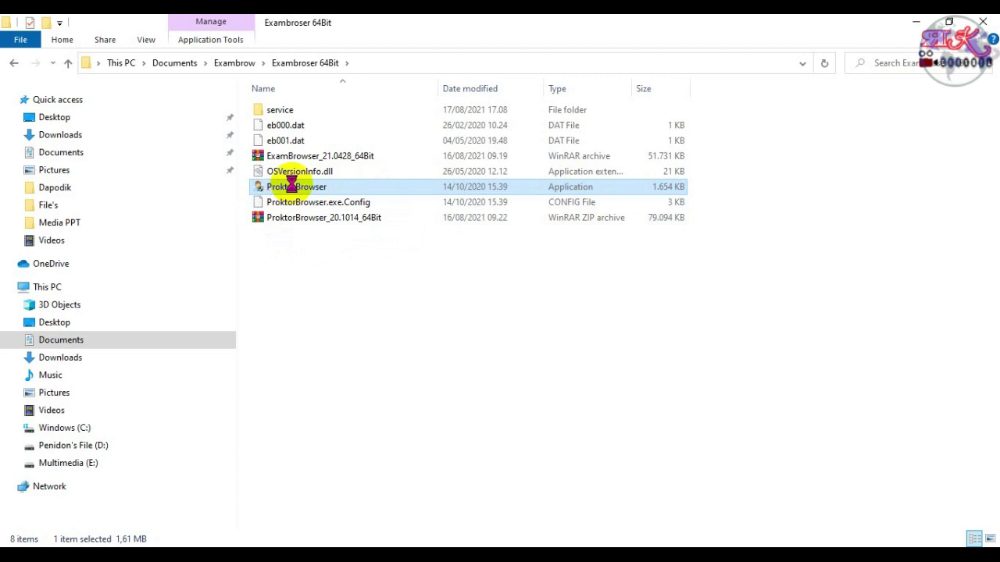
right_click(291, 185)
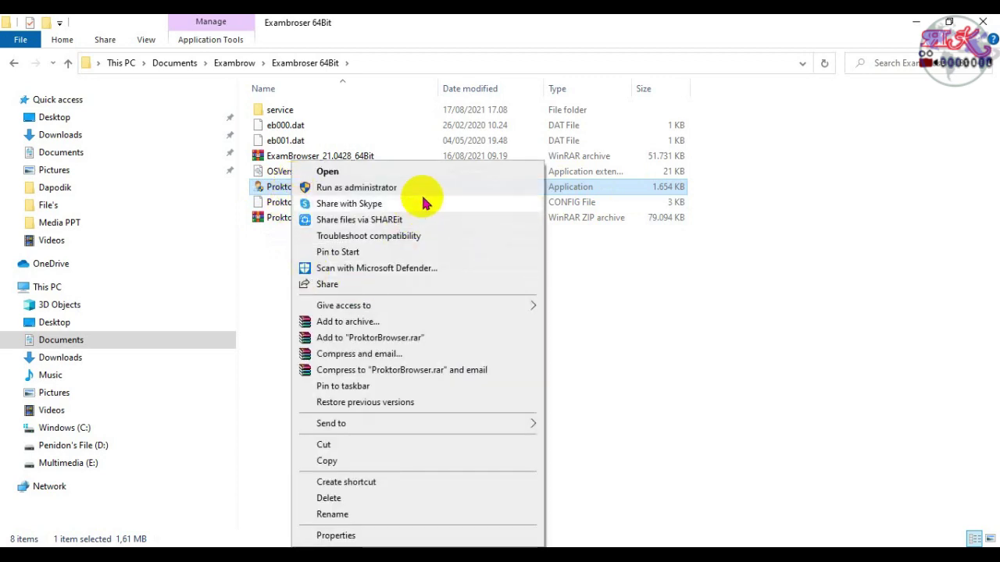
left_click(360, 188)
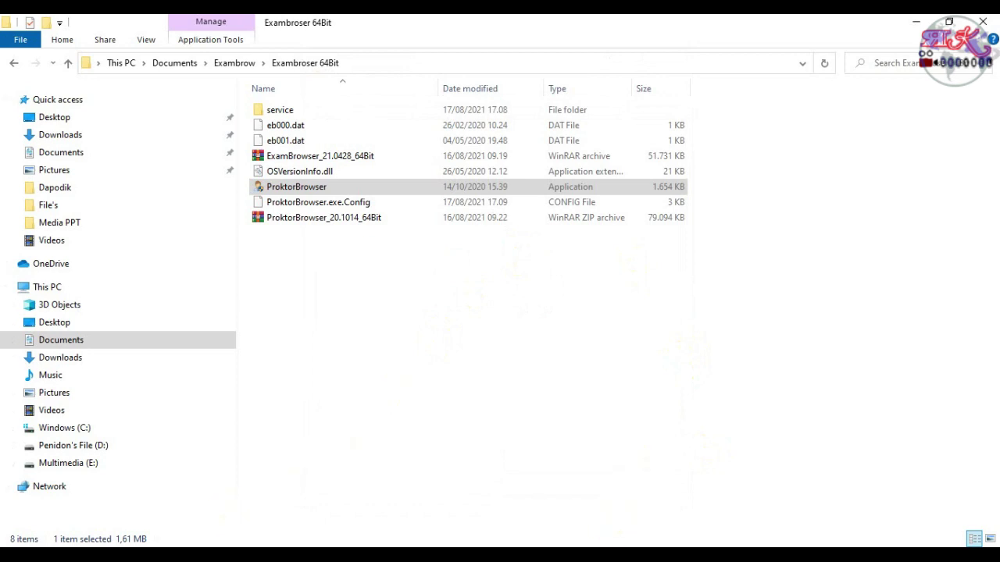
mouse_move(557, 556)
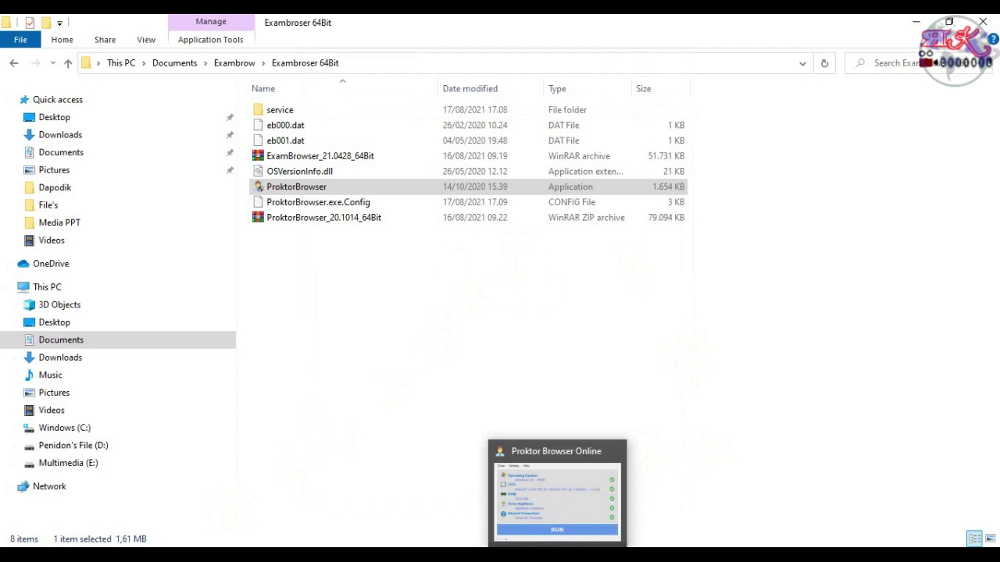
left_click(556, 556)
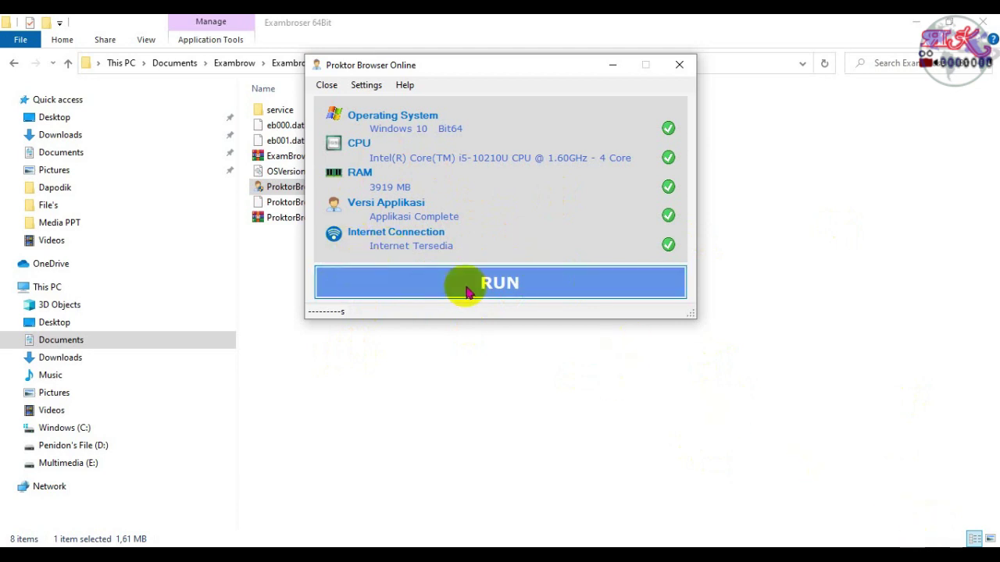
left_click(491, 292)
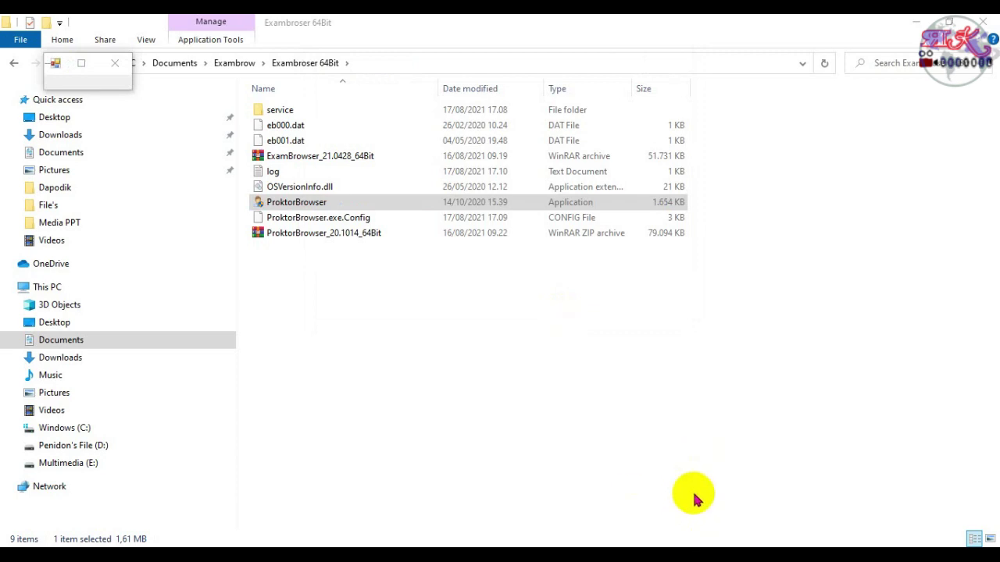
- Inspect the ID Proktor and Password fields on the CBT Sync login, and close the proctor browser
left_click(914, 24)
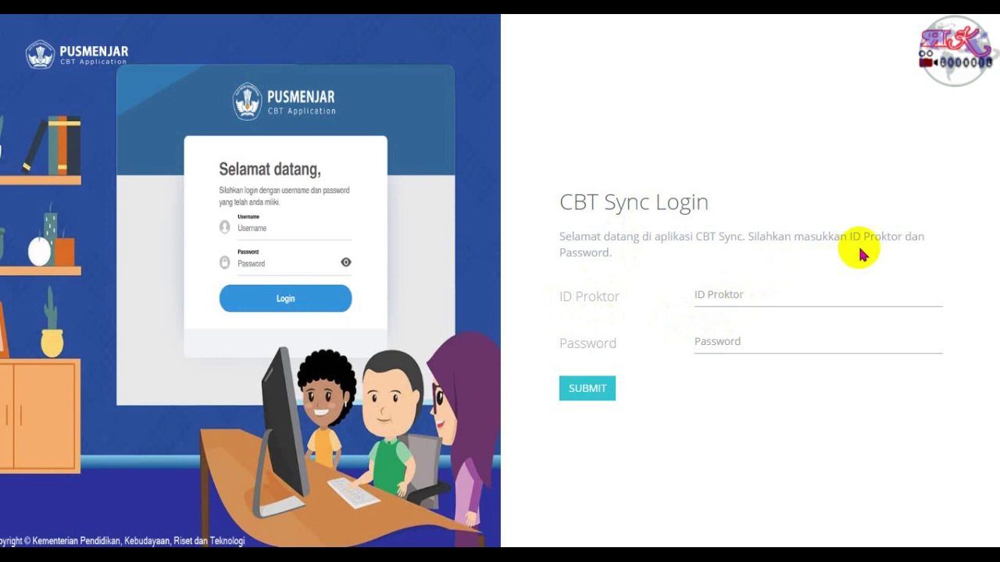
left_click(709, 299)
left_click(740, 344)
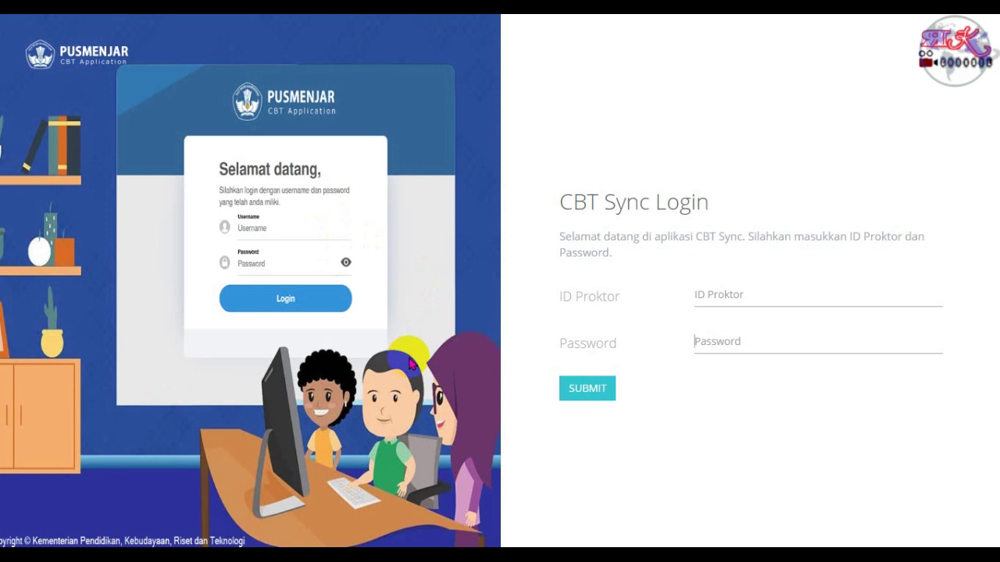
key("alt+F4")
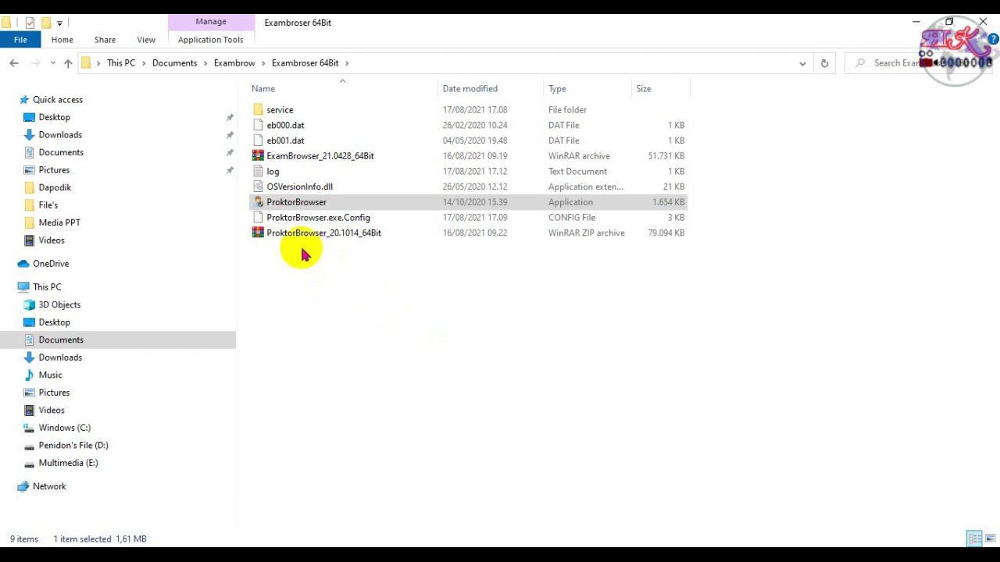
- Delete the extracted ProktorBrowser files from the Exambroser 64Bit folder, keeping only the ExamBrowser and ProktorBrowser archives
left_click(363, 224)
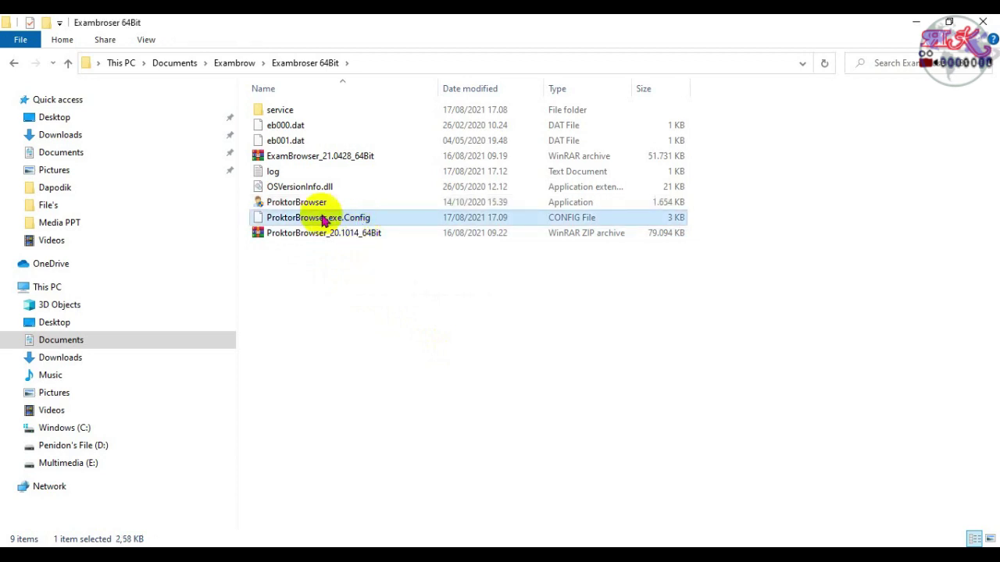
left_click(310, 131)
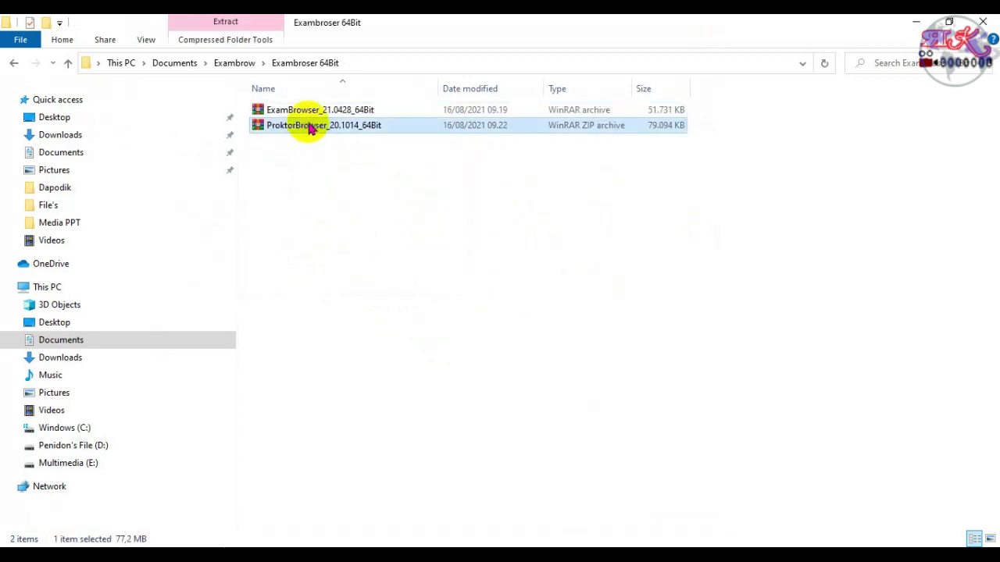
- Extract the ExamBrowser_21.0428_64Bit archive directly into the Exambroser 64Bit folder and refresh the file listing
left_click(312, 114)
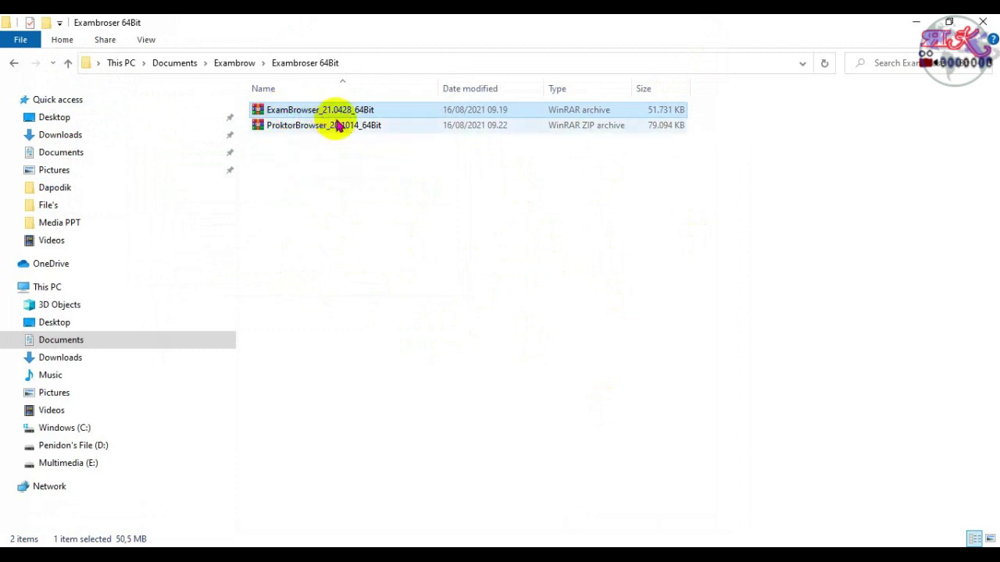
double_click(314, 110)
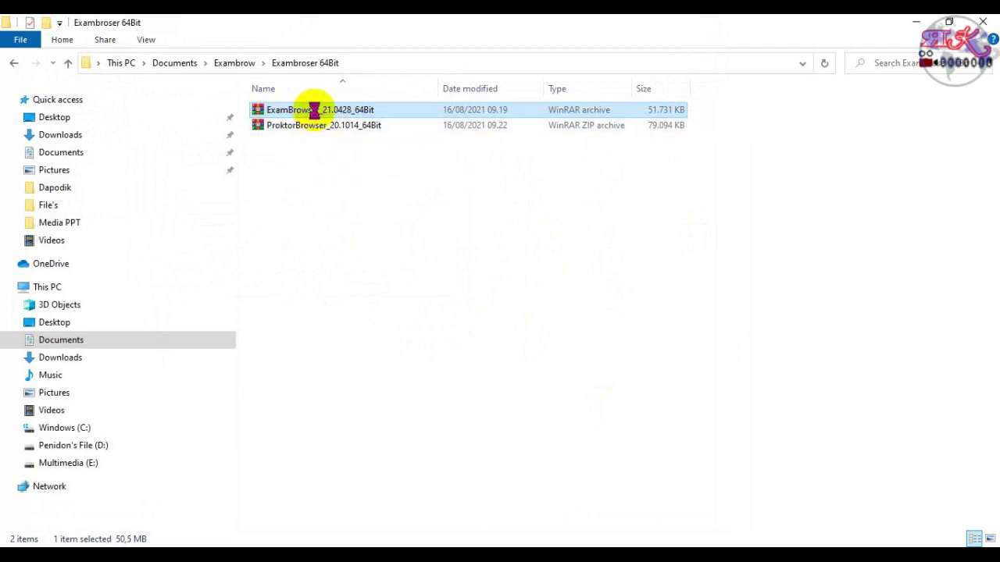
right_click(314, 110)
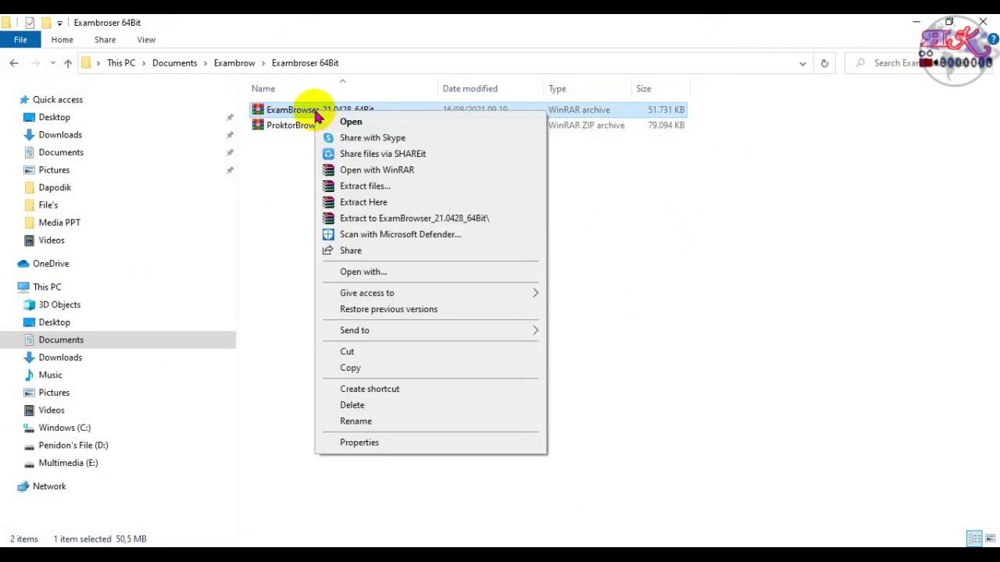
left_click(364, 203)
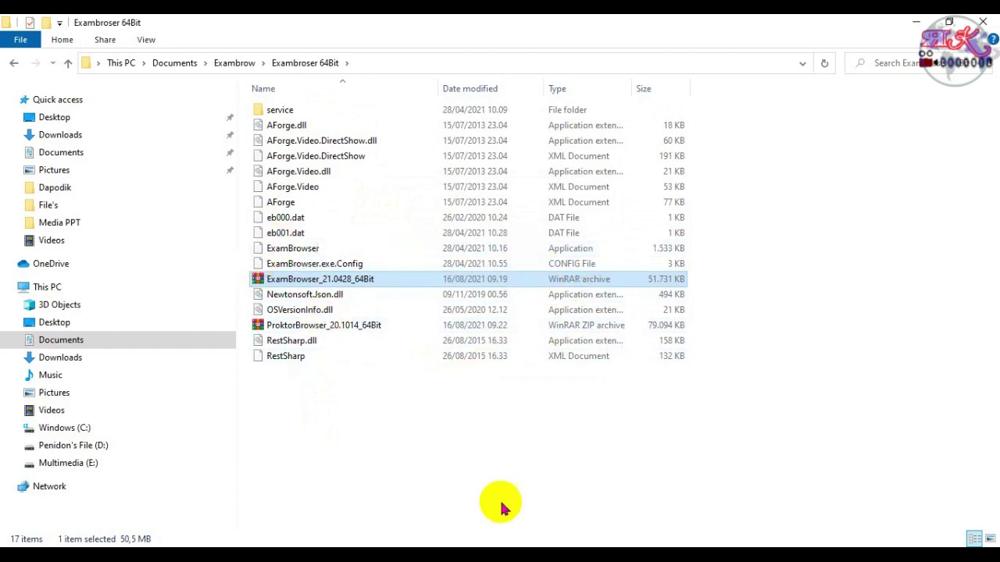
left_click(461, 439)
right_click(461, 440)
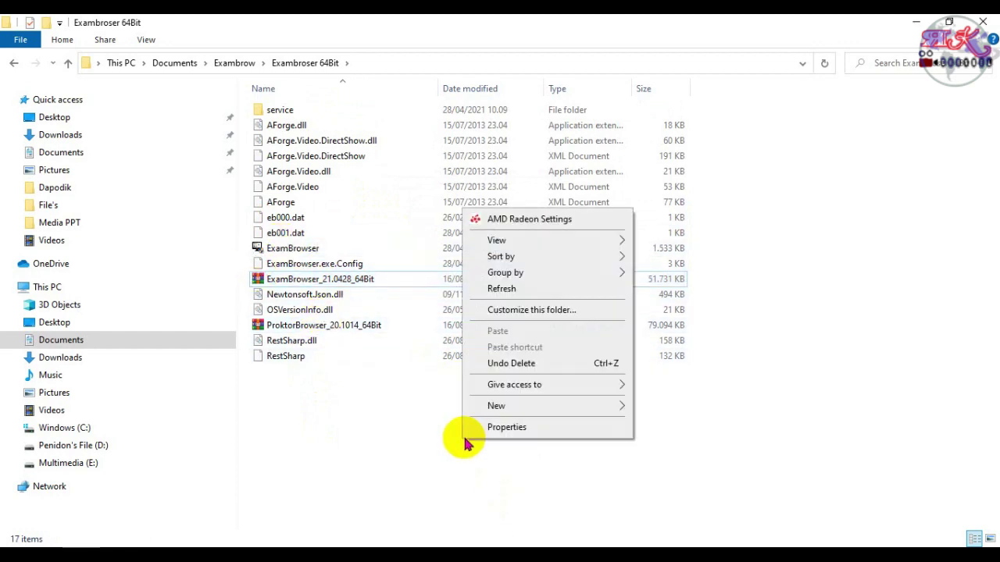
left_click(502, 288)
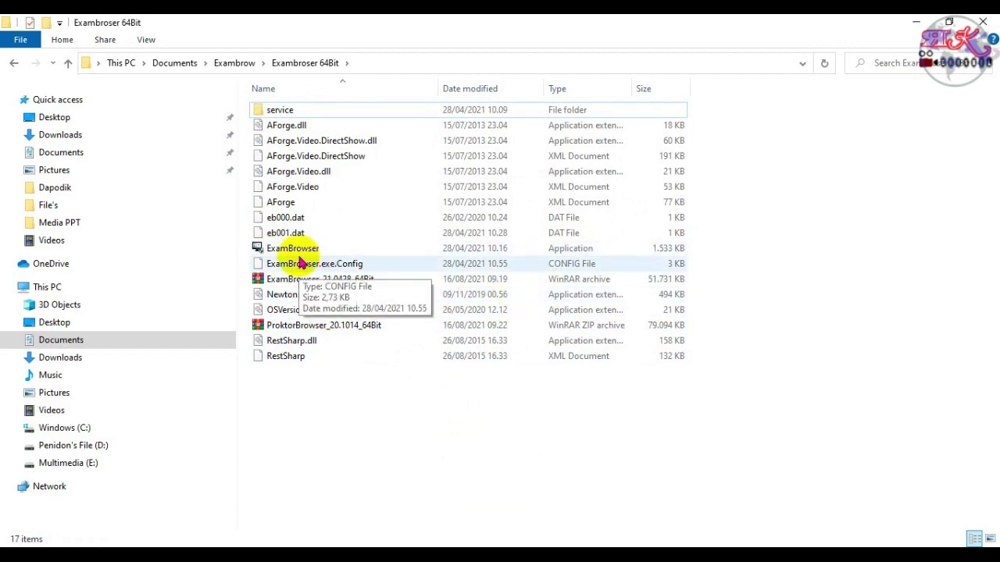
- Launch the ExamBrowser application as administrator and run it from its system check window
left_click(291, 248)
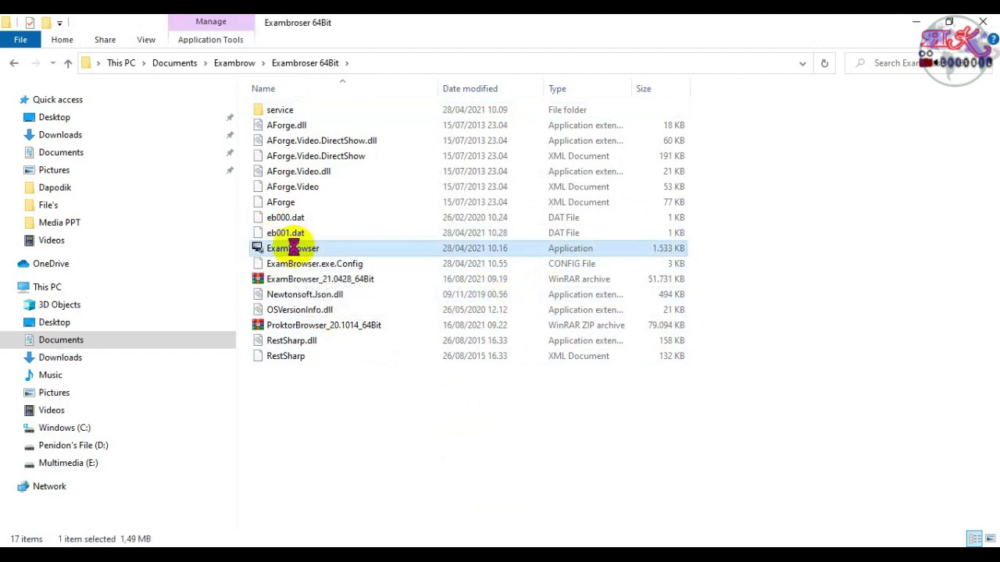
right_click(294, 248)
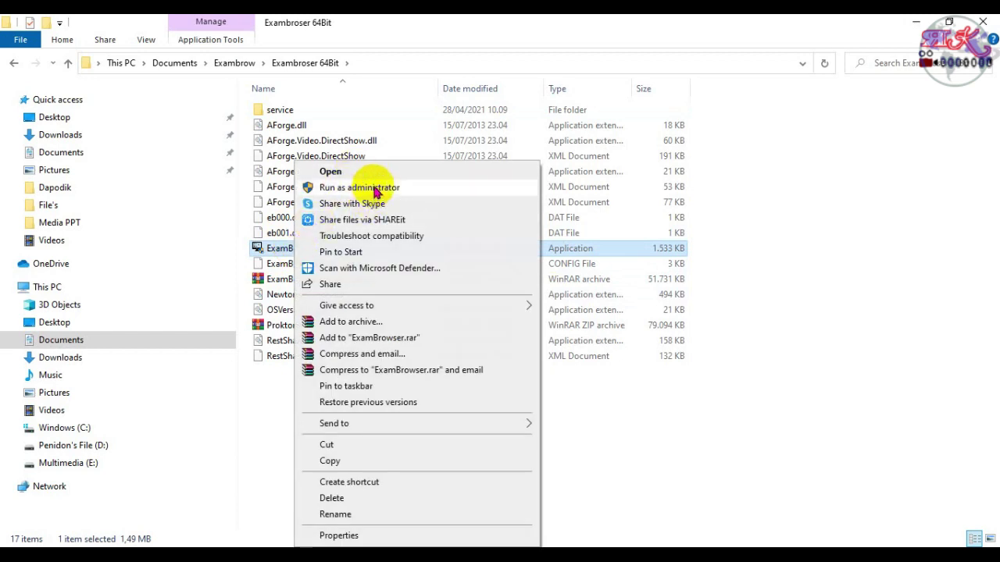
left_click(376, 192)
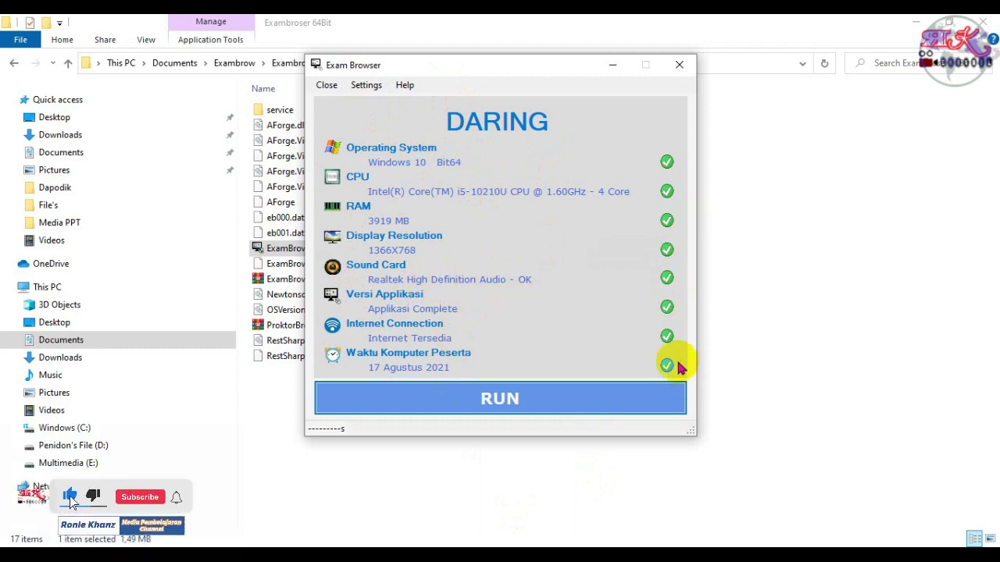
left_click(511, 399)
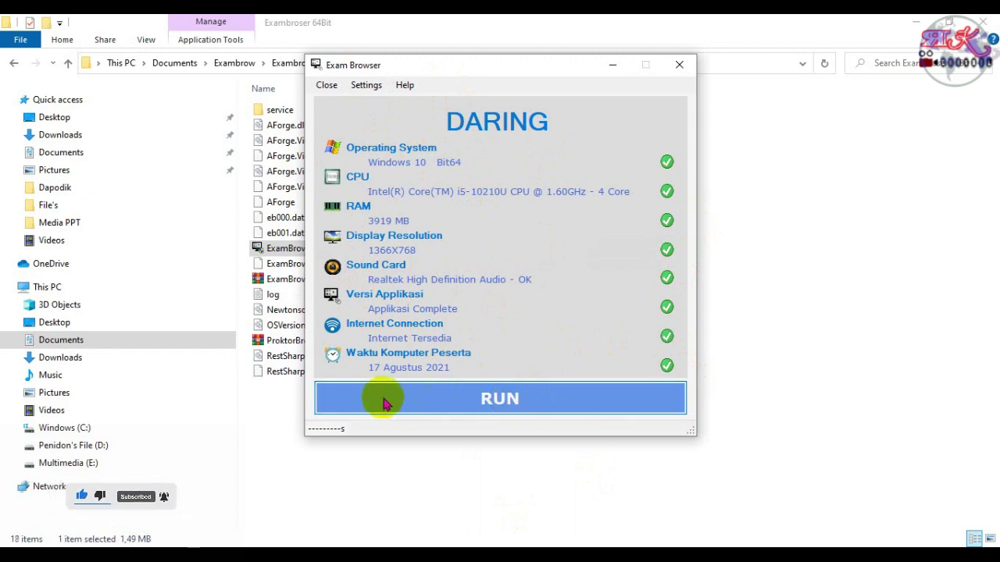
left_click(424, 402)
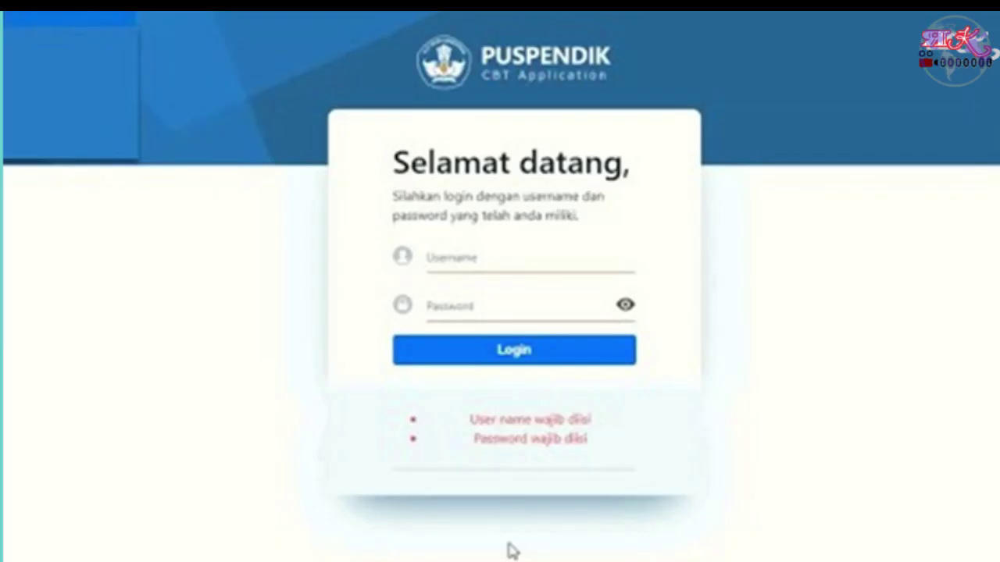